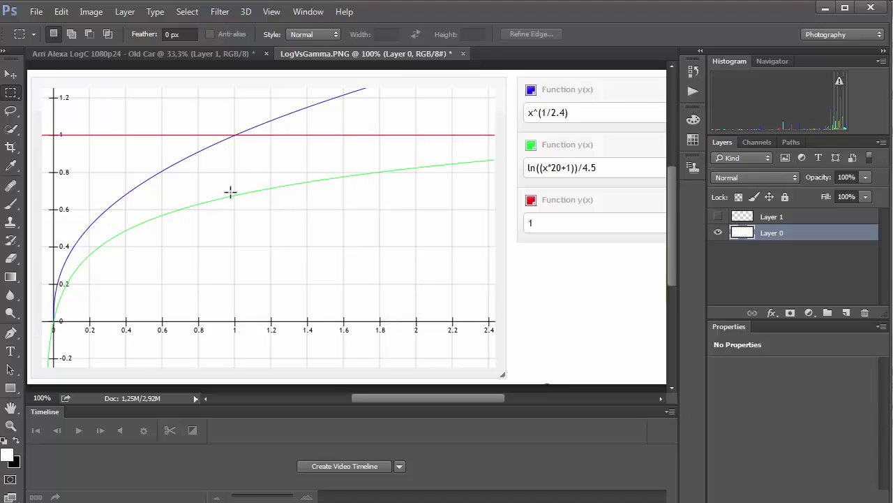
# Step: Turn on Layer 1's visibility so the grey reference lines appear over the log-versus-gamma graph
pyautogui.click(718, 217)
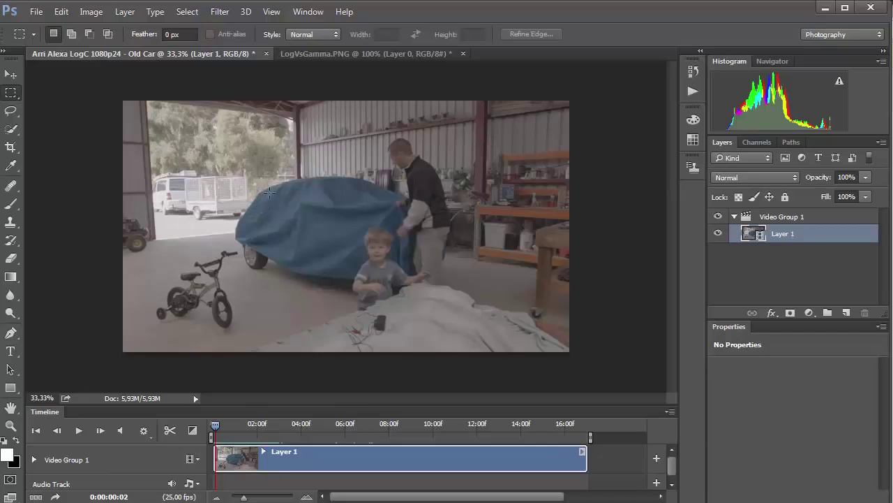
# Step: Play the Old Car garage clip and stop it on frame 0:00:02:23
pyautogui.press('space')
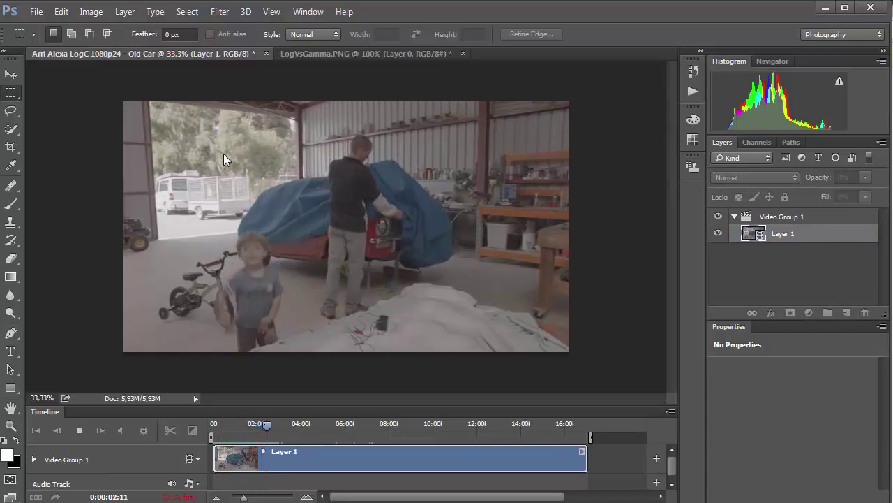
pyautogui.press('space')
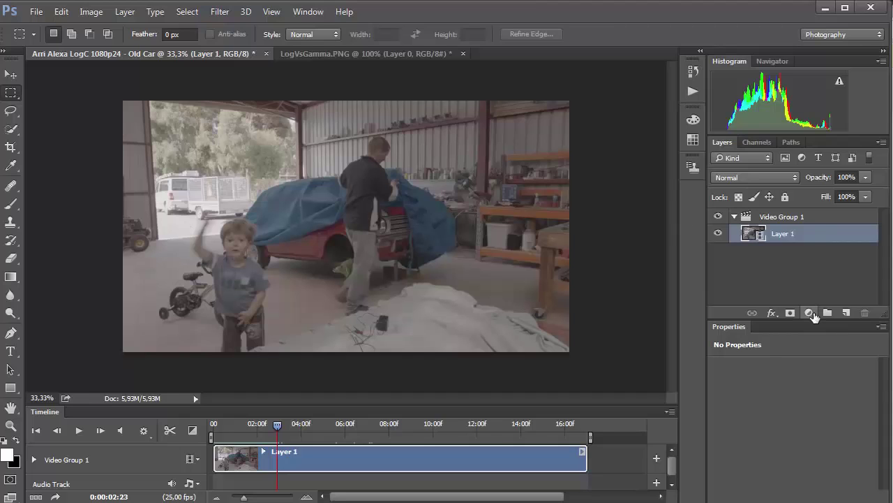
# Step: Try a Curves 1 layer with black and white points moved in and an S-curve, then delete it
pyautogui.click(812, 315)
pyautogui.click(843, 410)
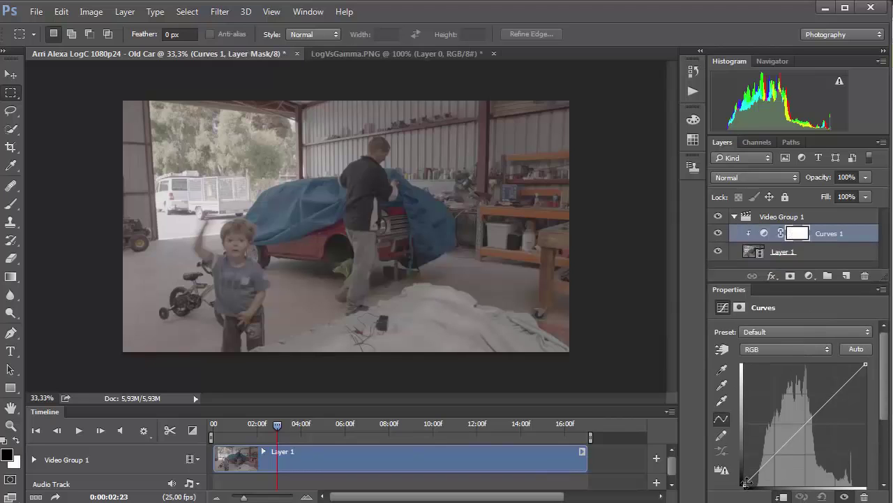
pyautogui.moveTo(747, 481); pyautogui.dragTo(757, 483)
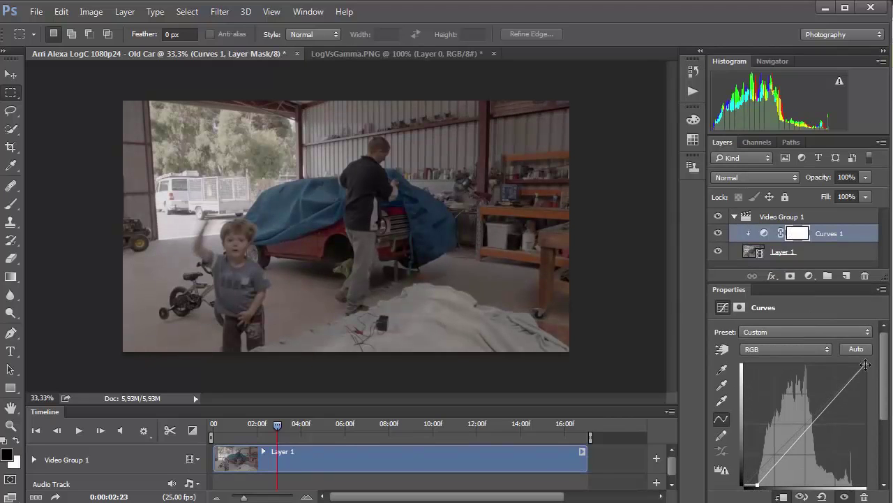
pyautogui.moveTo(867, 365); pyautogui.dragTo(852, 363)
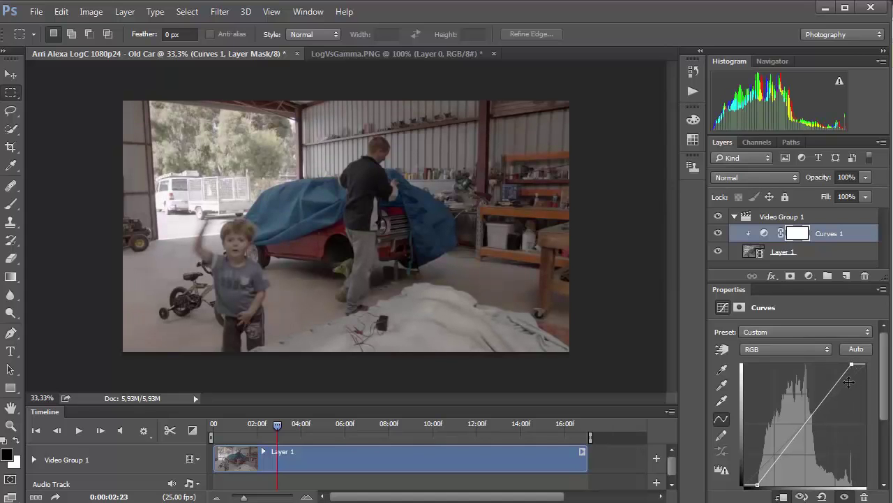
pyautogui.moveTo(833, 387); pyautogui.dragTo(824, 381)
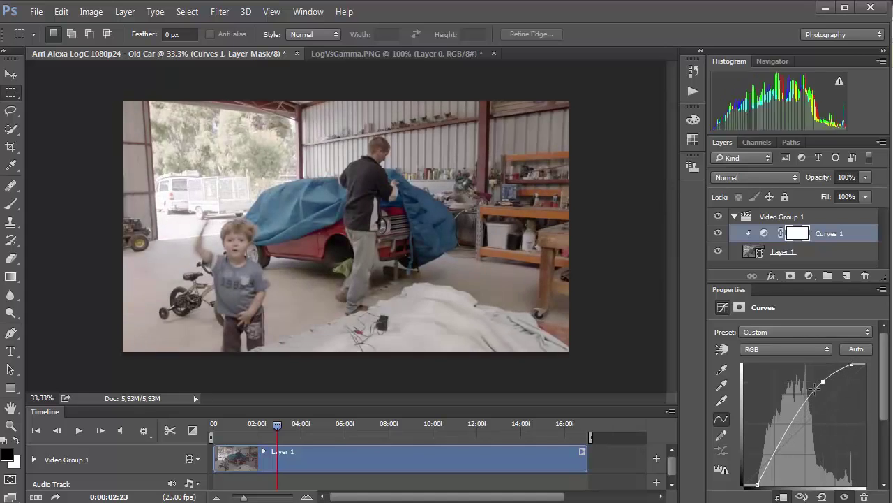
pyautogui.moveTo(775, 455); pyautogui.dragTo(773, 460)
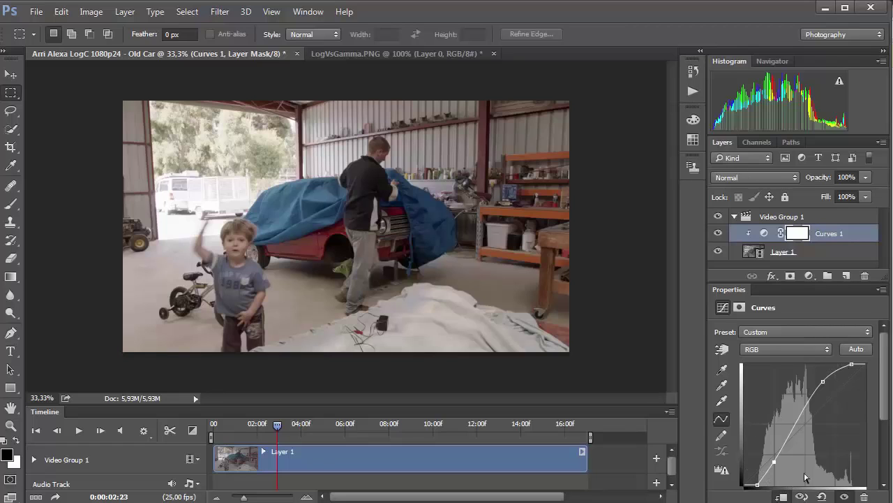
pyautogui.rightClick(830, 233)
pyautogui.click(869, 313)
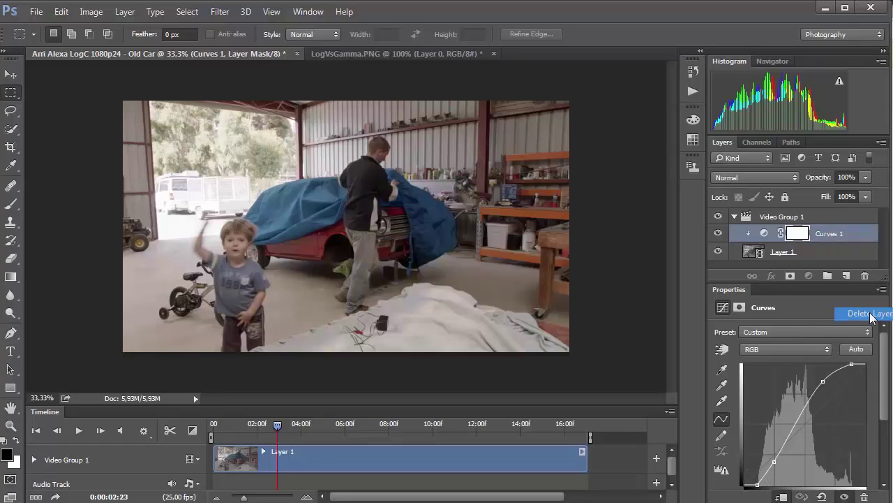
# Step: Confirm removing Curves 1 and load the flat frame into 3D LUT Creator with the Analyzer closed
pyautogui.click(418, 201)
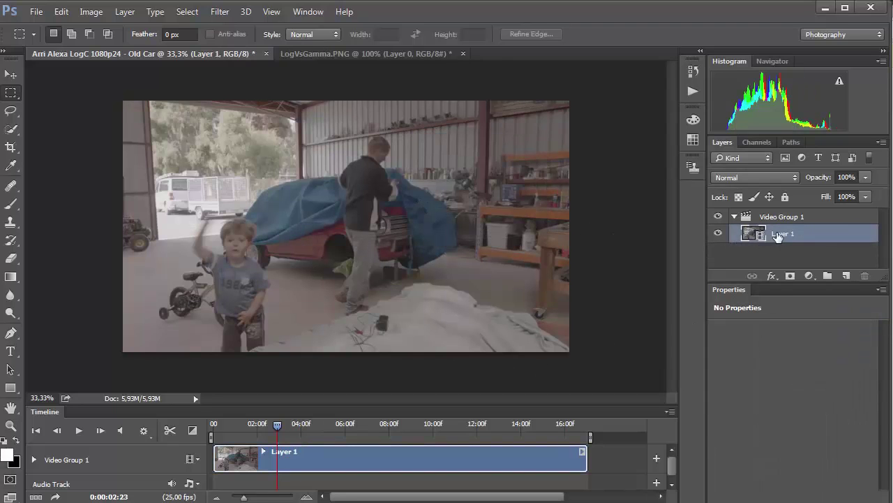
pyautogui.hotkey('alt', 'Tab')
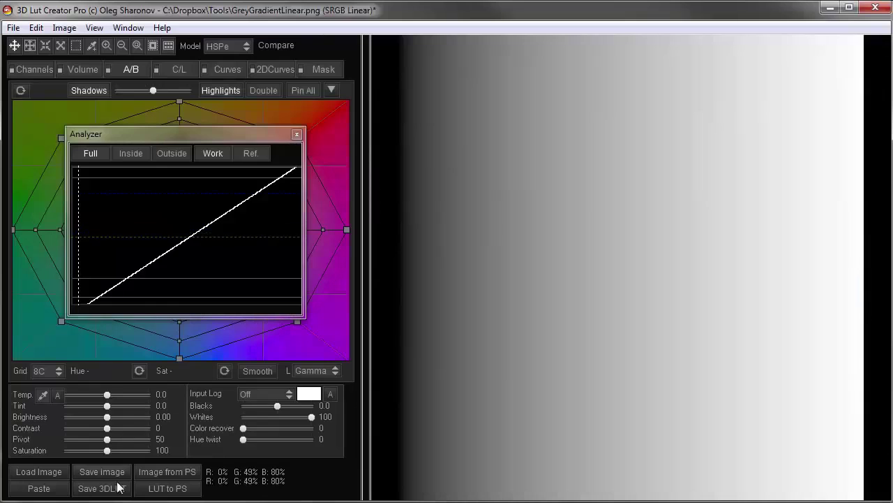
pyautogui.click(170, 473)
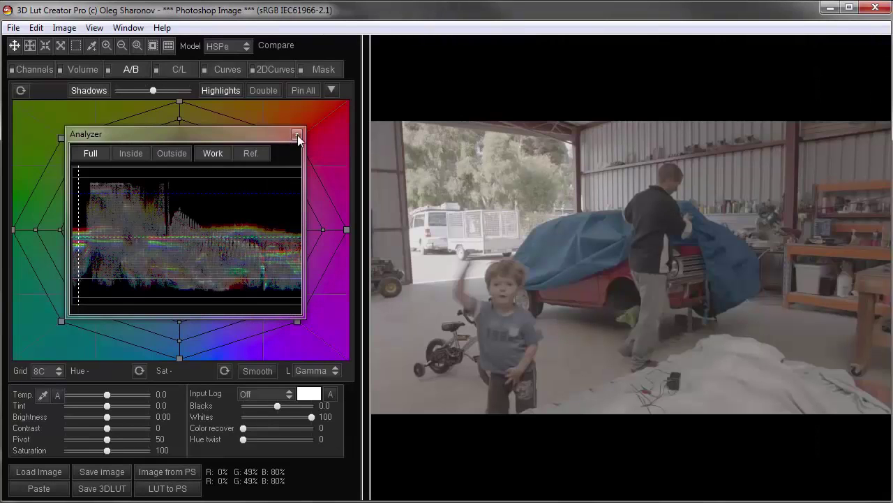
pyautogui.click(297, 135)
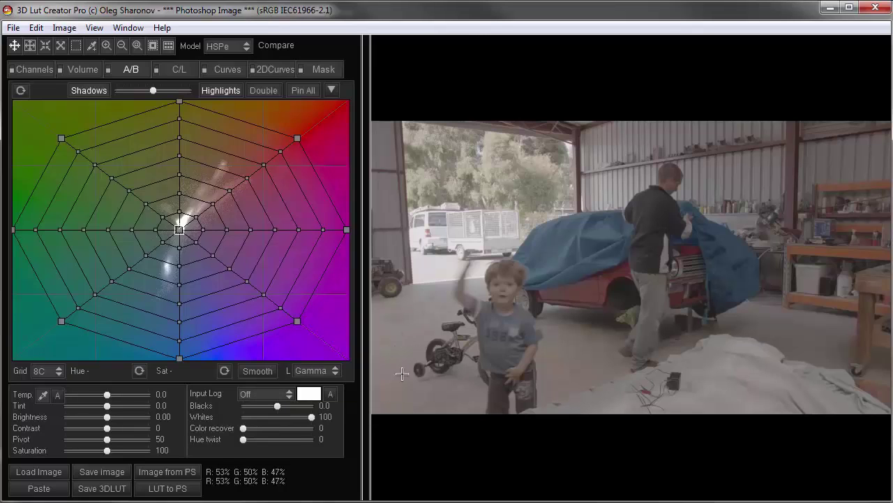
# Step: Set the Input Log decoding to LogC and switch to the channel mixing triangle
pyautogui.click(262, 394)
pyautogui.click(279, 426)
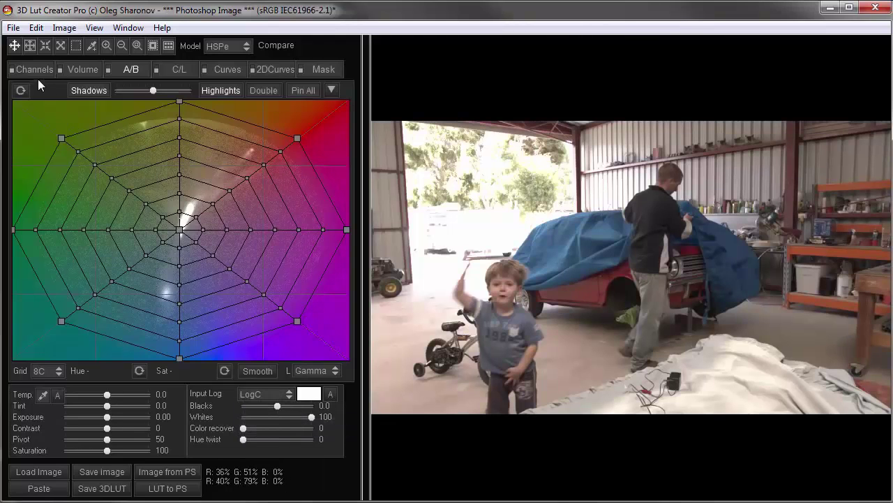
pyautogui.click(36, 71)
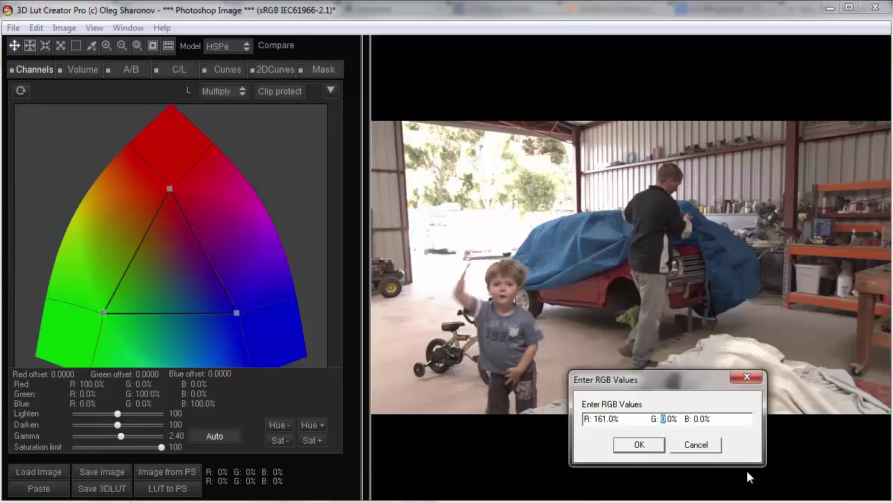
# Step: Finish the red primary at 161/-53/-8 and set the green primary to -6/132/-26
pyautogui.write('-53')
pyautogui.write('-8')
pyautogui.press('Return')
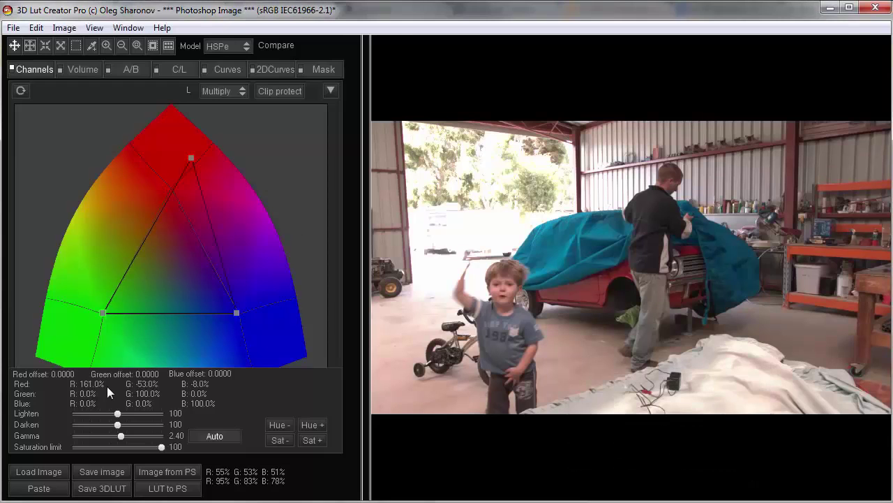
pyautogui.doubleClick(107, 393)
pyautogui.click(597, 418)
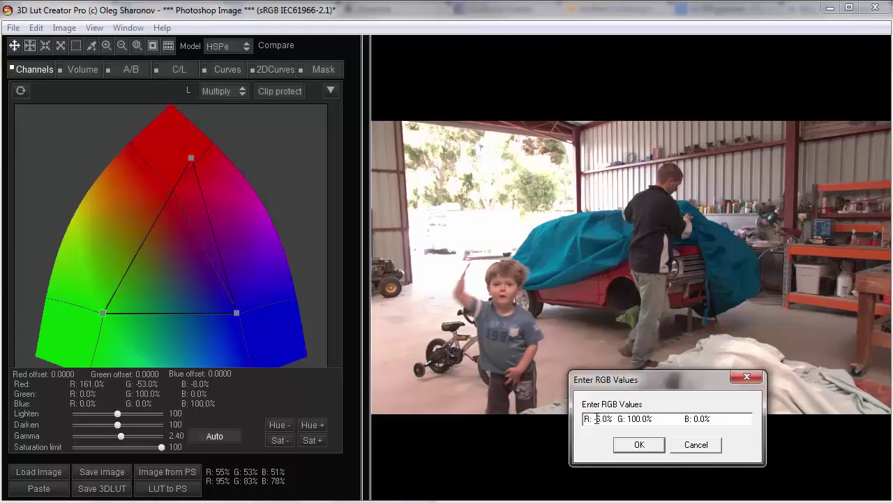
pyautogui.press('BackSpace')
pyautogui.press('BackSpace')
pyautogui.write('32')
pyautogui.press('BackSpace')
pyautogui.write('-26')
pyautogui.press('Return')
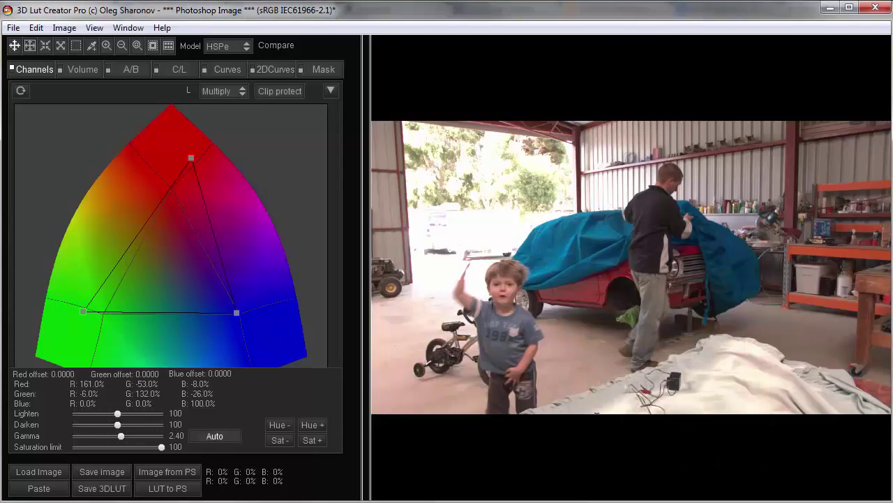
# Step: Set the blue primary to R -2%, G -22%, B 124%
pyautogui.doubleClick(89, 402)
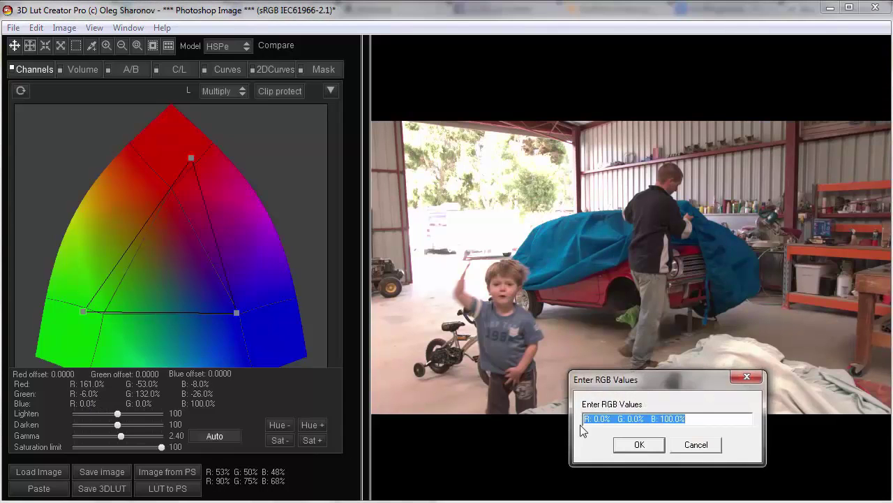
pyautogui.click(609, 422)
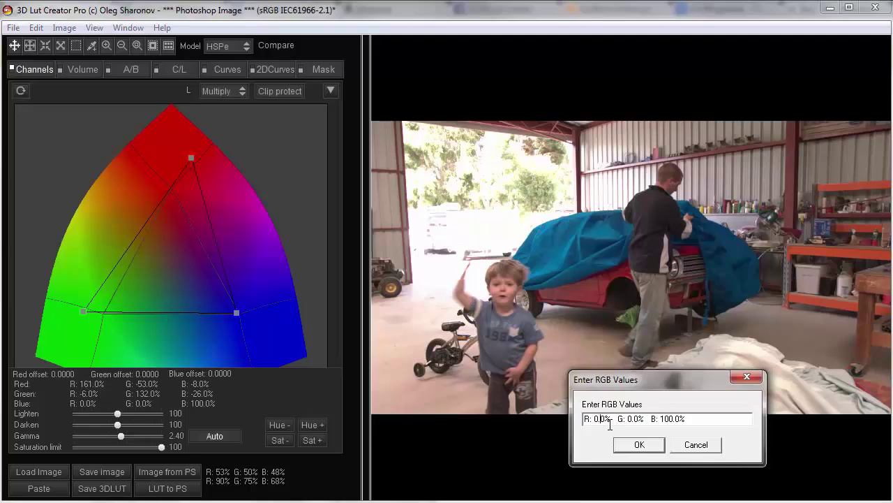
pyautogui.press('BackSpace')
pyautogui.press('BackSpace')
pyautogui.press('BackSpace')
pyautogui.press('BackSpace')
pyautogui.write('-22.')
pyautogui.press('End')
pyautogui.press('Return')
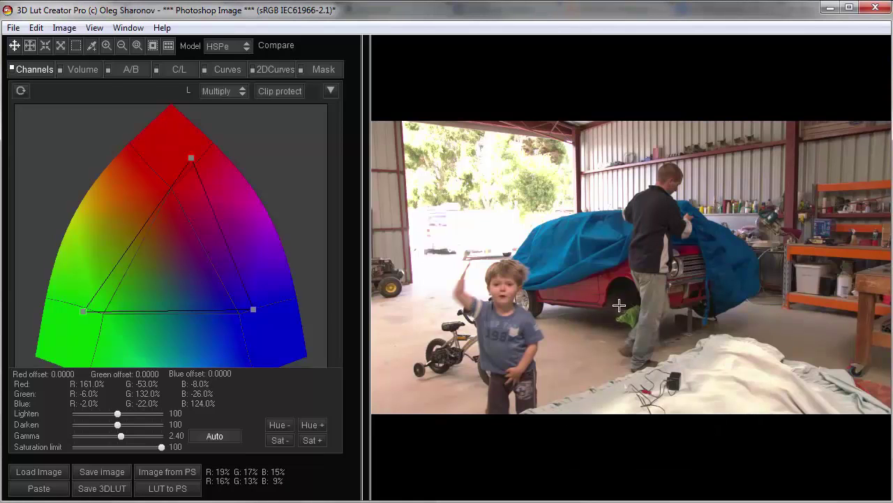
pyautogui.press('3')
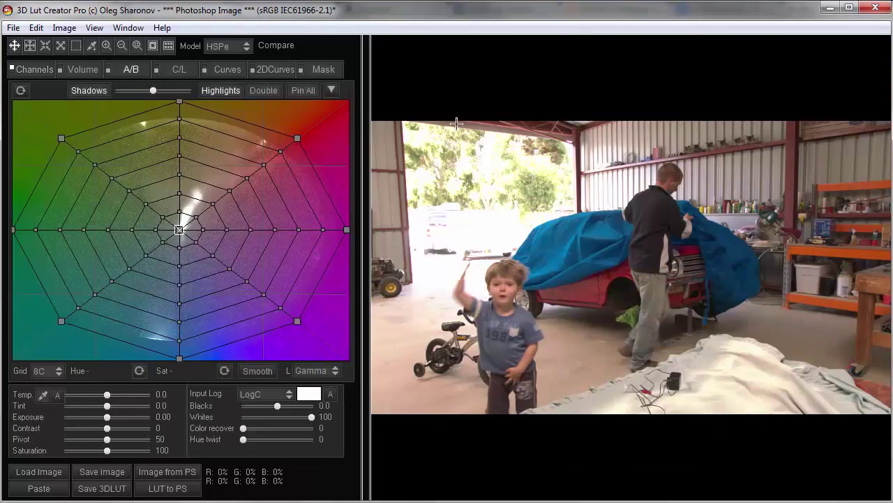
pyautogui.press('c')
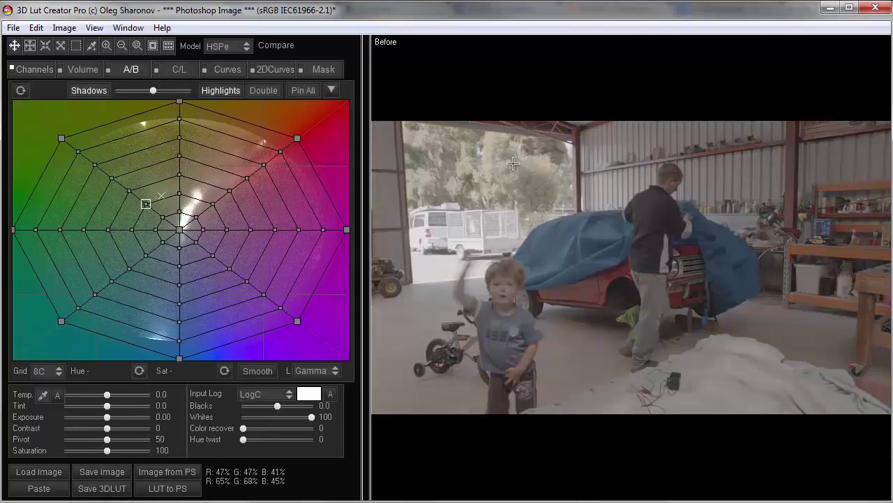
pyautogui.press('c')
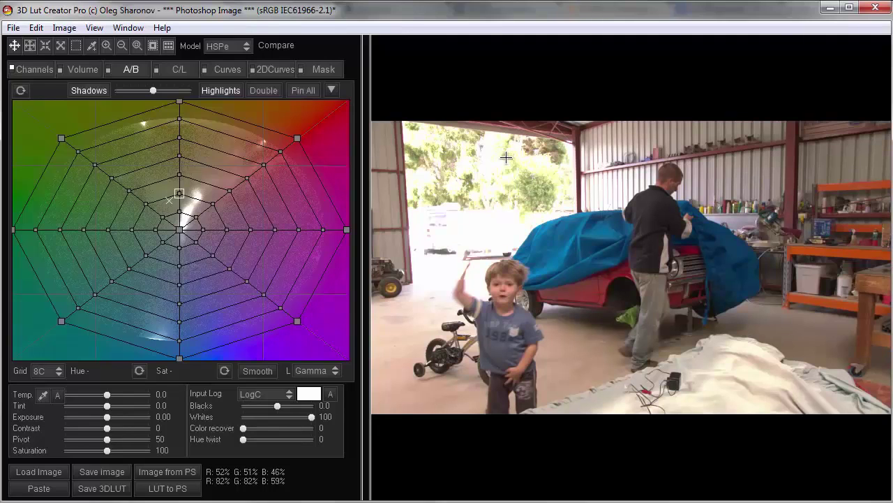
pyautogui.moveTo(106, 417); pyautogui.dragTo(95, 417)
pyautogui.doubleClick(94, 418)
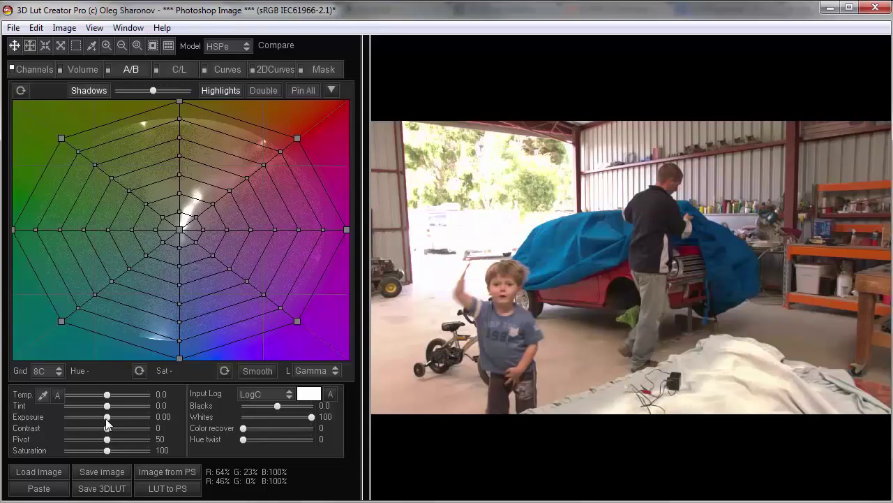
pyautogui.moveTo(106, 418); pyautogui.dragTo(77, 418)
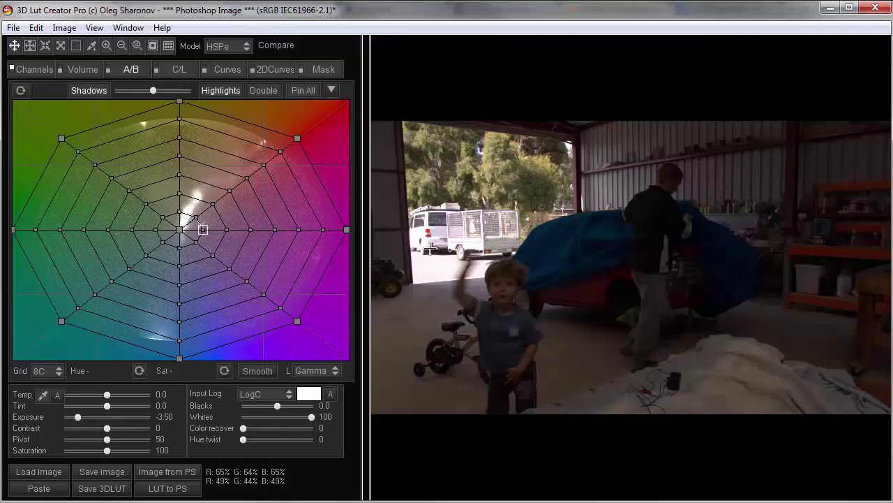
pyautogui.moveTo(77, 416); pyautogui.dragTo(77, 417)
pyautogui.moveTo(77, 416); pyautogui.dragTo(69, 417)
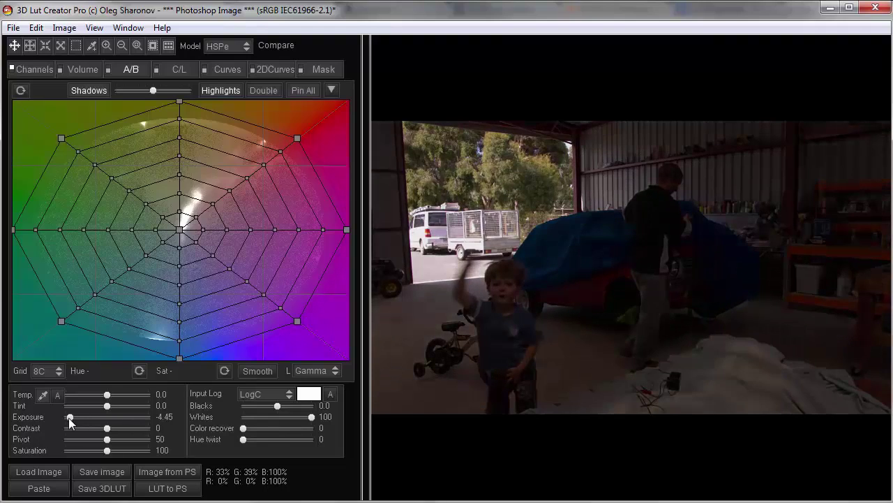
pyautogui.doubleClick(69, 417)
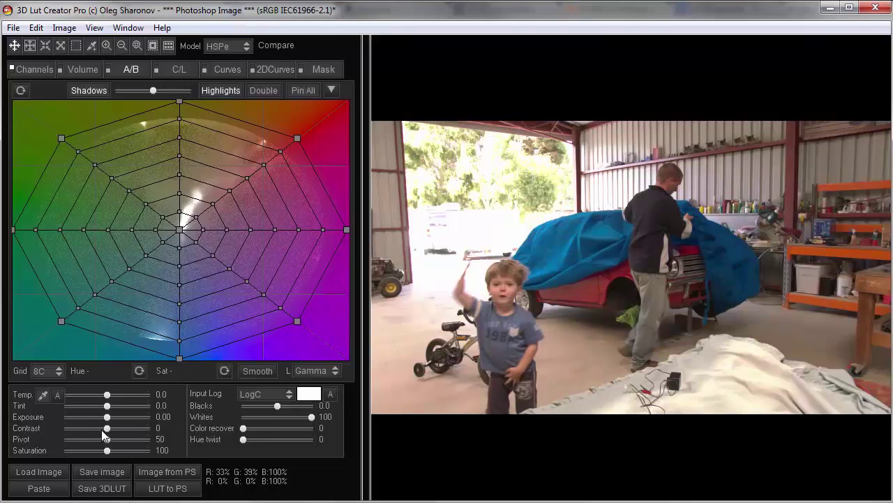
pyautogui.moveTo(114, 417); pyautogui.dragTo(124, 417)
pyautogui.scroll(3, 611, 375)
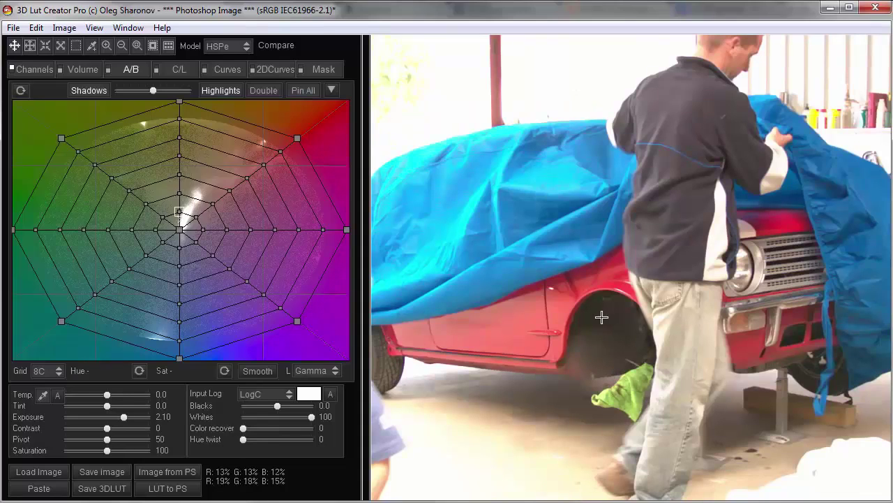
pyautogui.click(107, 417)
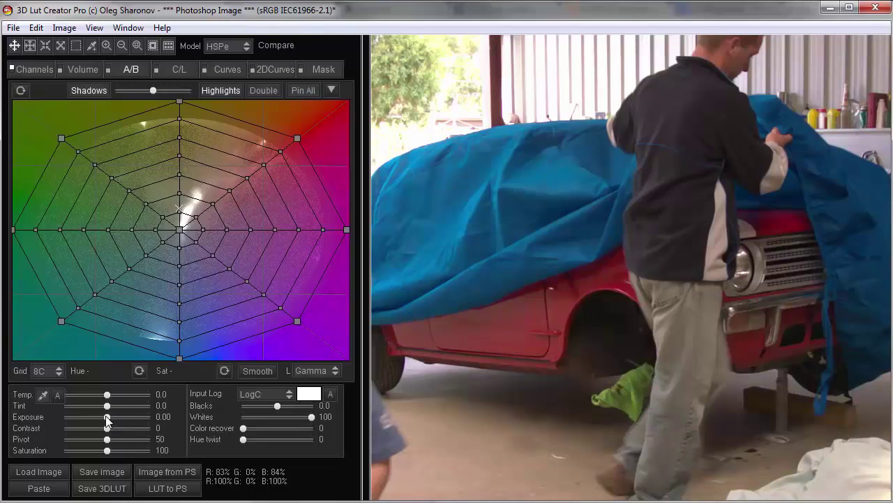
pyautogui.scroll(-3, 441, 149)
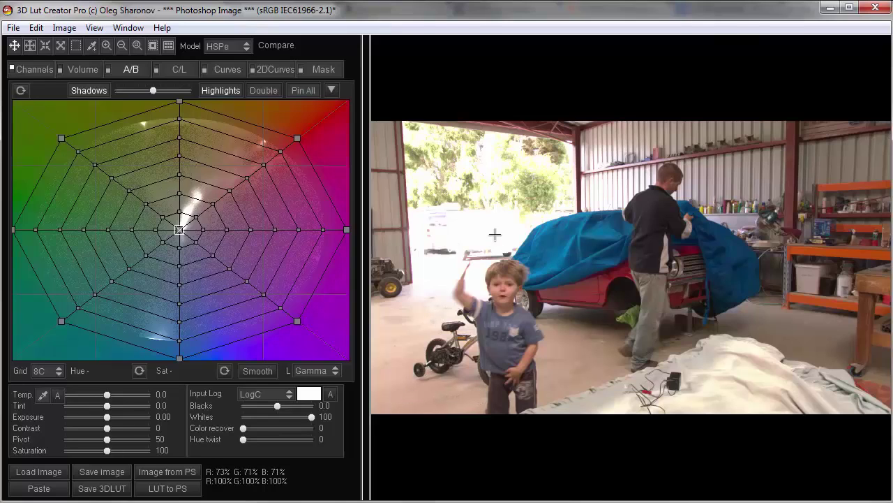
# Step: Set temperature to -11.9, exposure to -0.80 and Whites to 80 on the garage frame
pyautogui.moveTo(107, 394); pyautogui.dragTo(102, 398)
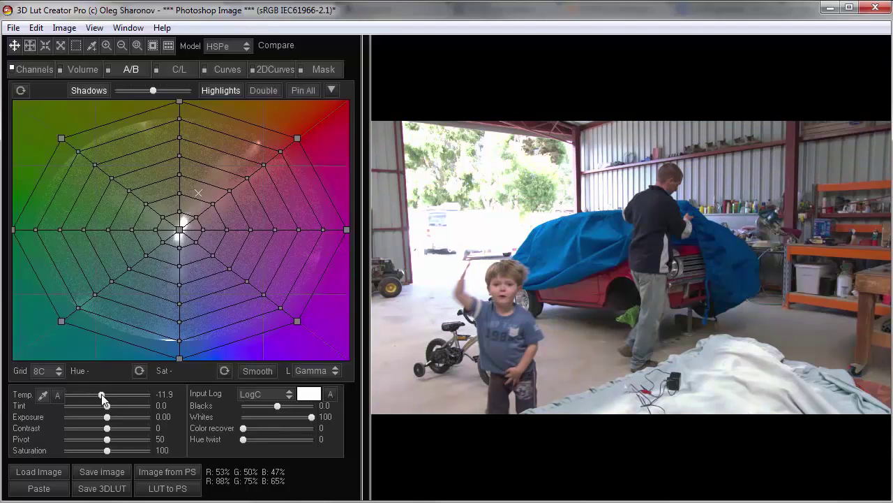
pyautogui.moveTo(106, 416); pyautogui.dragTo(98, 417)
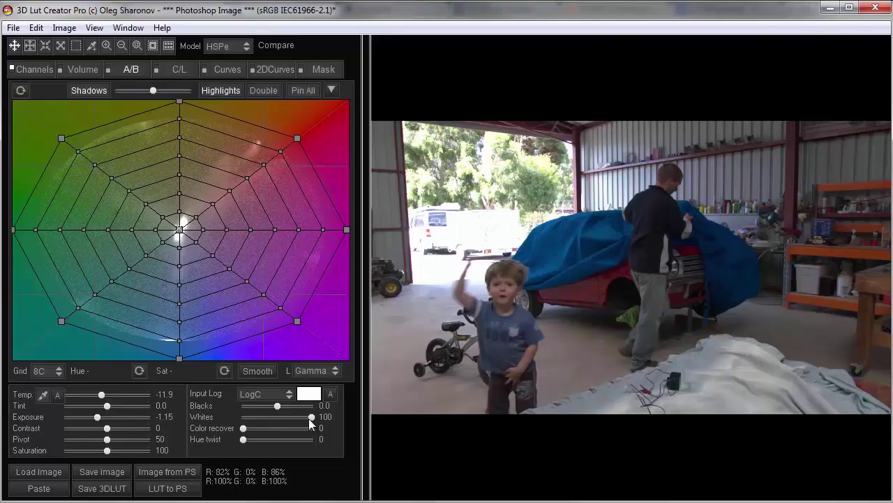
pyautogui.moveTo(304, 417); pyautogui.dragTo(298, 417)
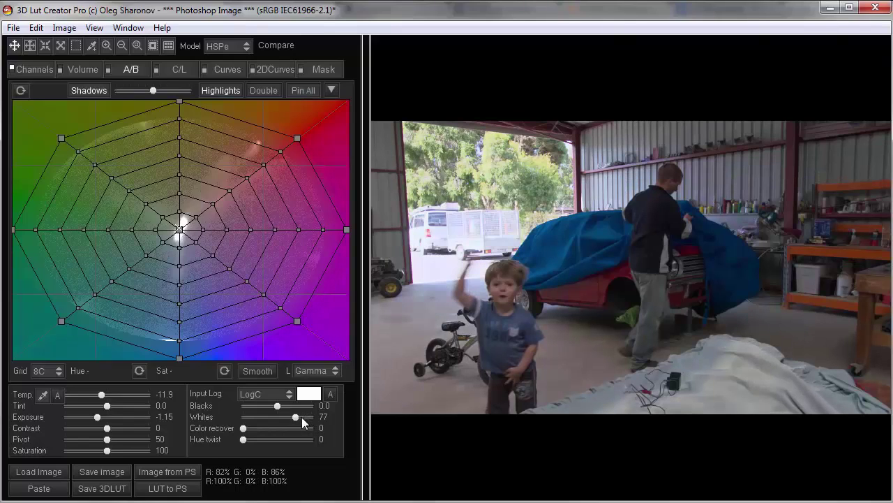
pyautogui.click(303, 417)
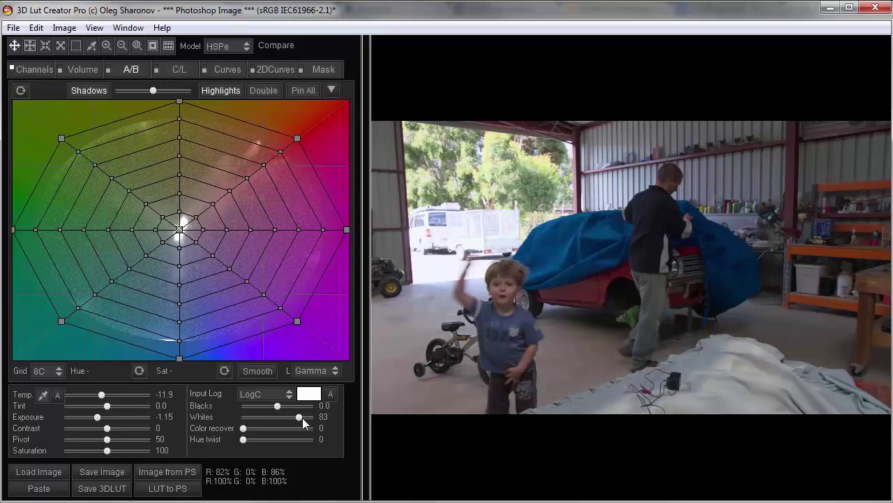
pyautogui.moveTo(302, 417); pyautogui.dragTo(301, 417)
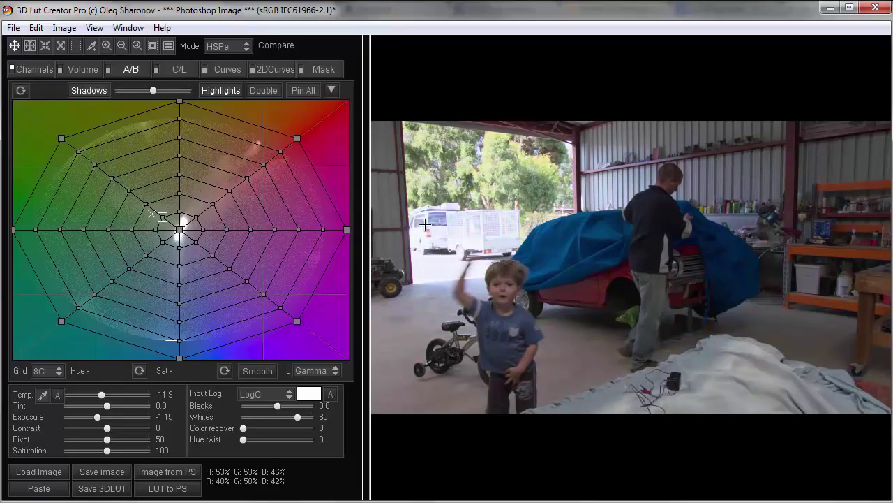
pyautogui.click(288, 393)
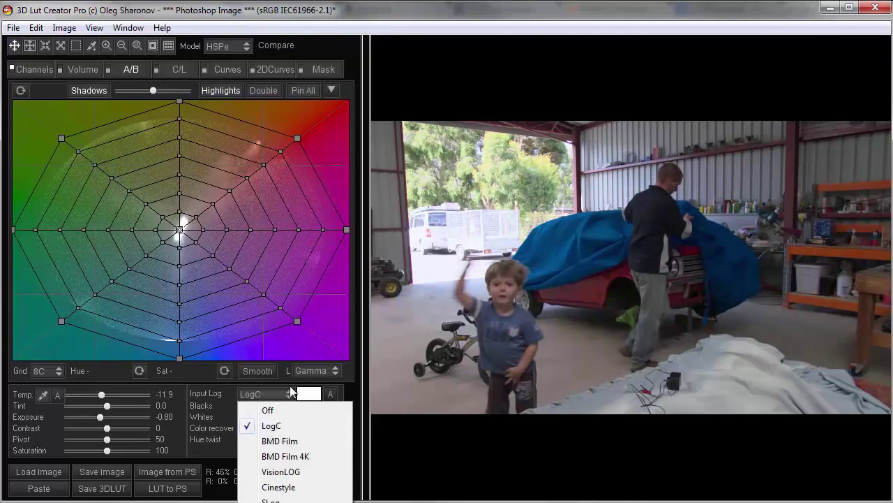
# Step: Compare BMD Film decoding against LogC, settle on LogC, and send the LUT to Photoshop
pyautogui.click(271, 425)
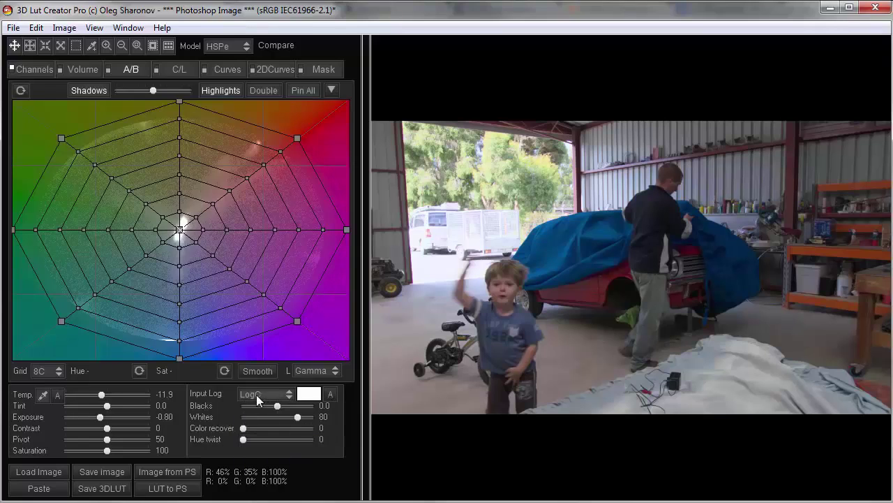
pyautogui.scroll(-1, 250, 395)
pyautogui.click(272, 394)
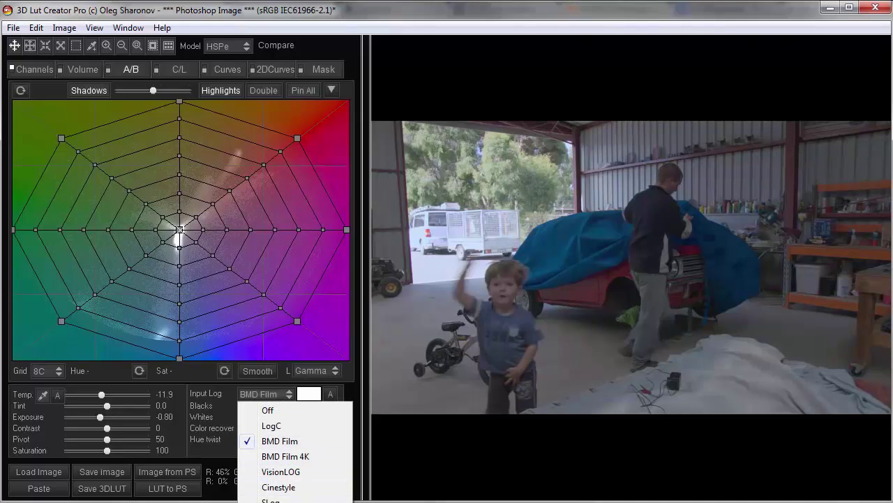
pyautogui.scroll(-5, 263, 399)
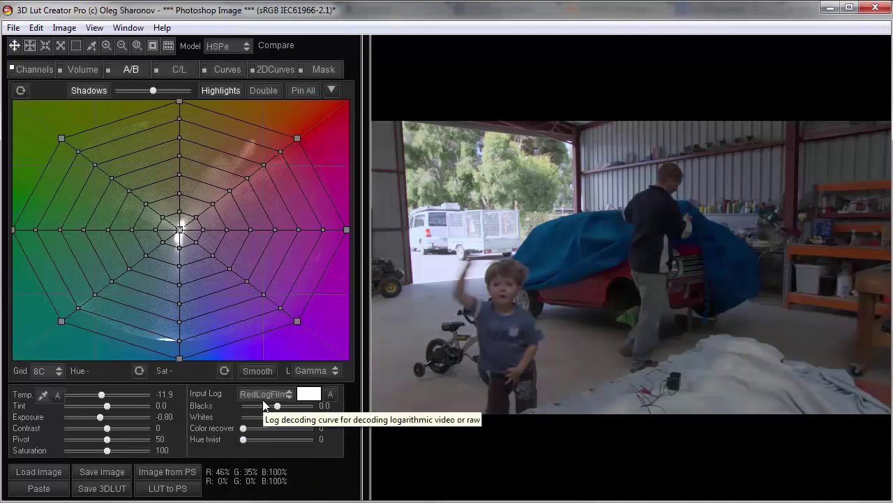
pyautogui.click(34, 69)
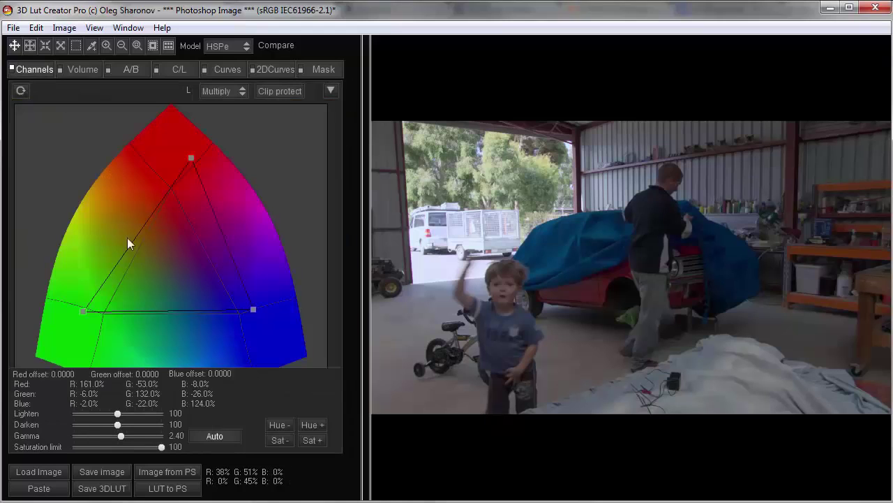
pyautogui.click(131, 68)
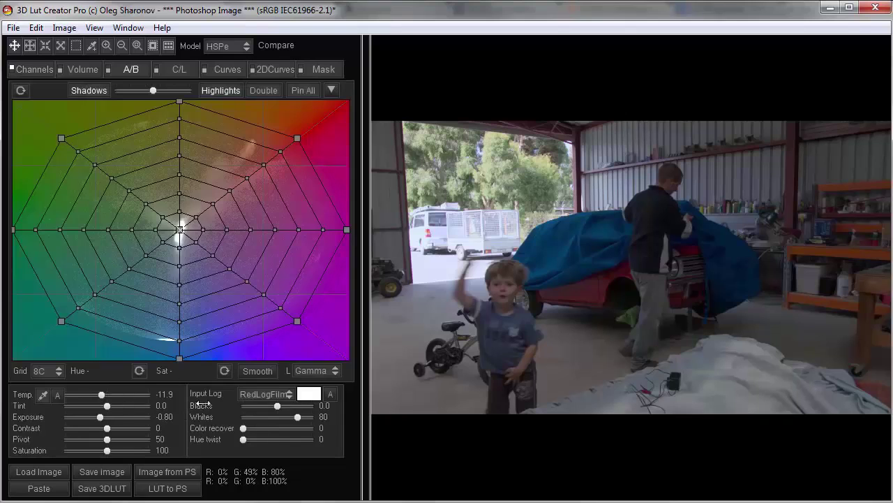
pyautogui.click(263, 394)
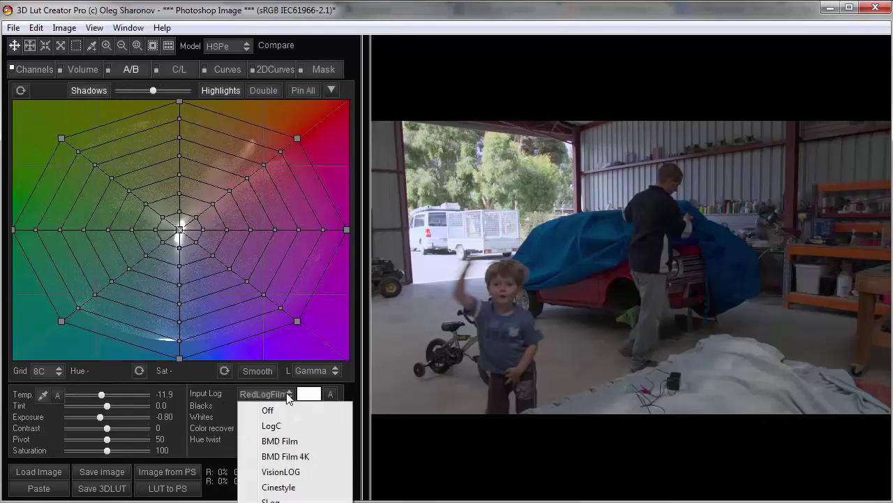
pyautogui.click(272, 423)
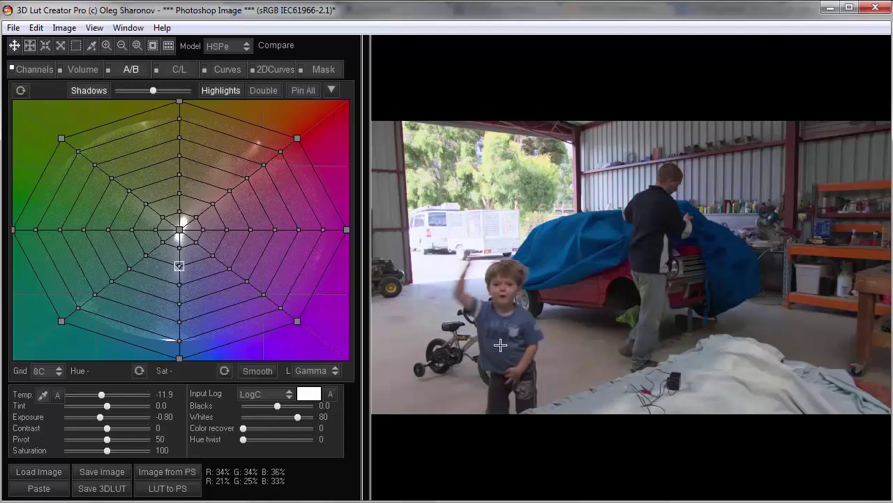
pyautogui.click(168, 489)
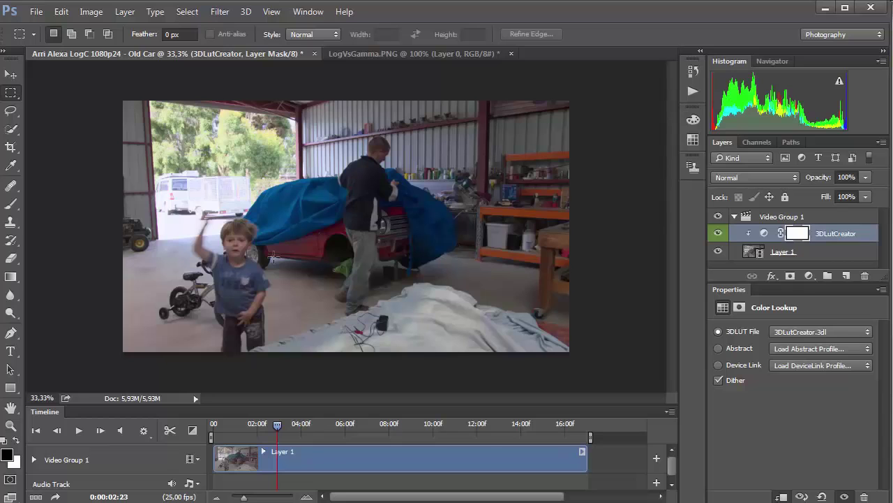
# Step: Play the Photoshop timeline to preview the clip with the 3DLutCreator Color Lookup layer
pyautogui.click(79, 430)
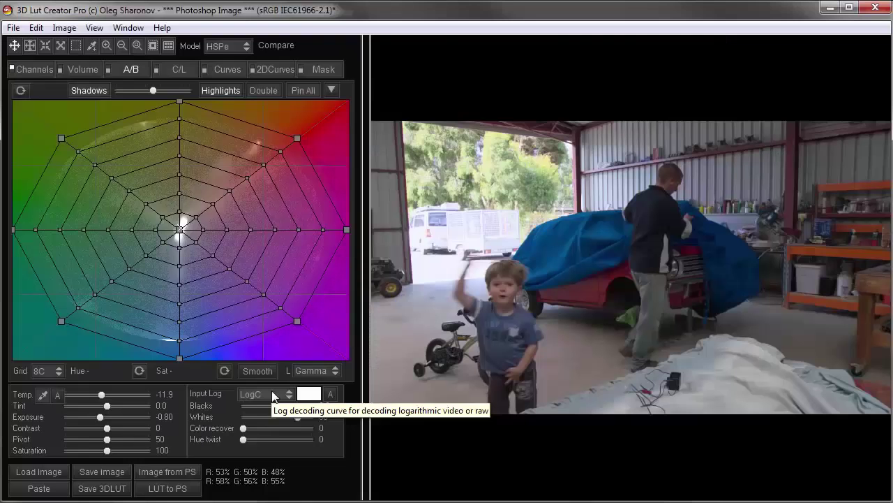
pyautogui.click(272, 395)
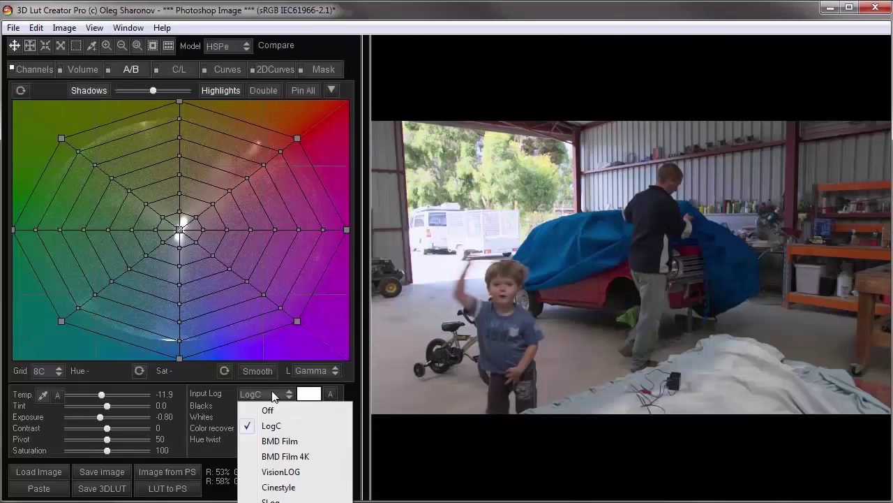
# Step: Pick BMD Film in the Input Log list in place of LogC and close the list
pyautogui.click(276, 443)
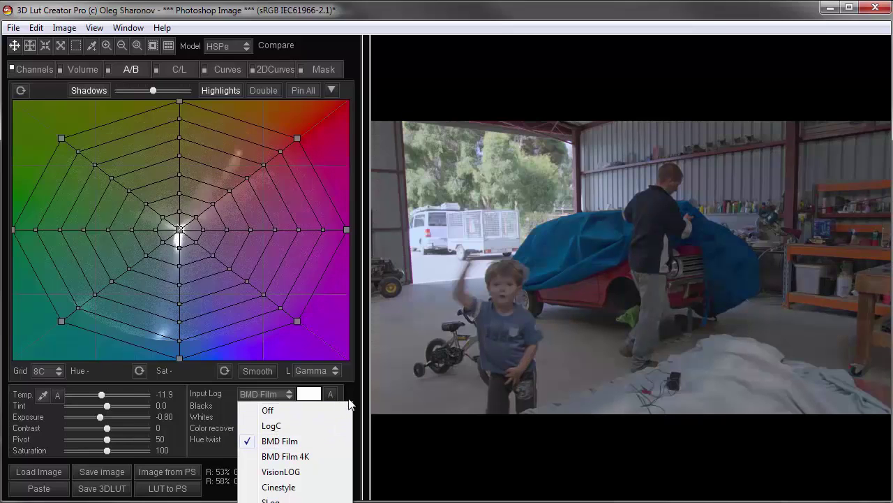
pyautogui.click(290, 440)
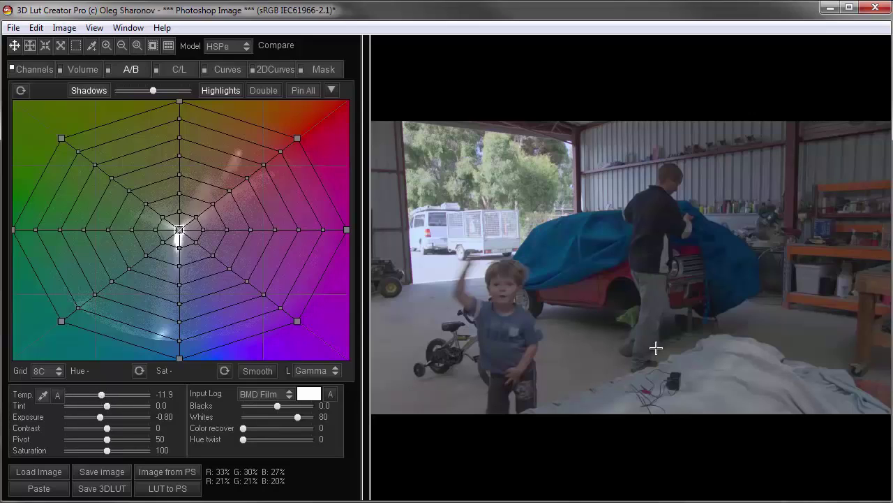
pyautogui.click(272, 394)
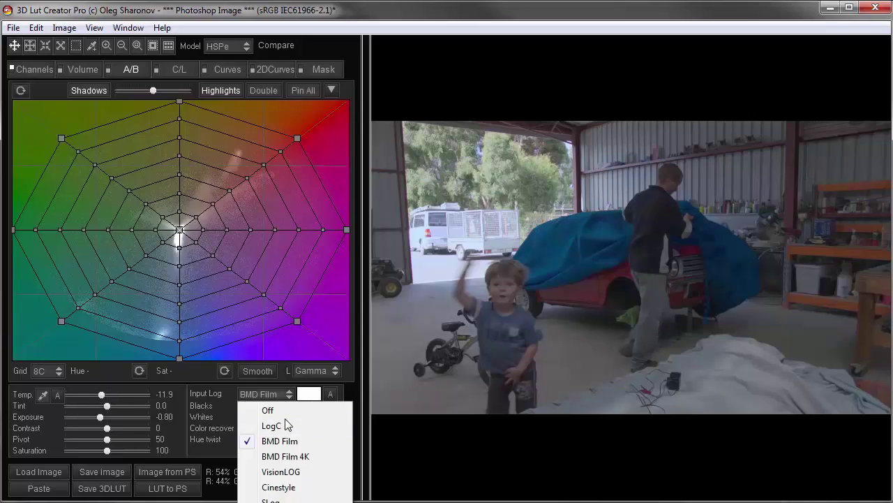
pyautogui.click(568, 172)
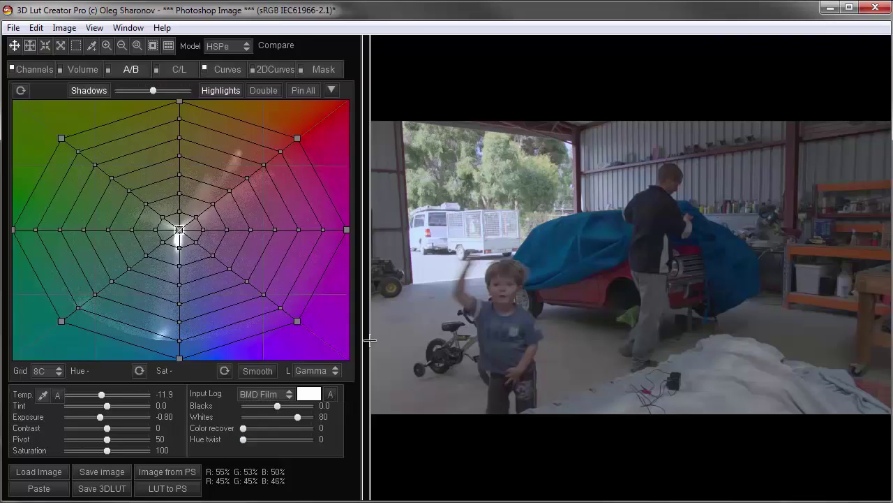
# Step: On the Master curve, pull the white point to 255/206 and lift the black point to 2/19
pyautogui.click(276, 393)
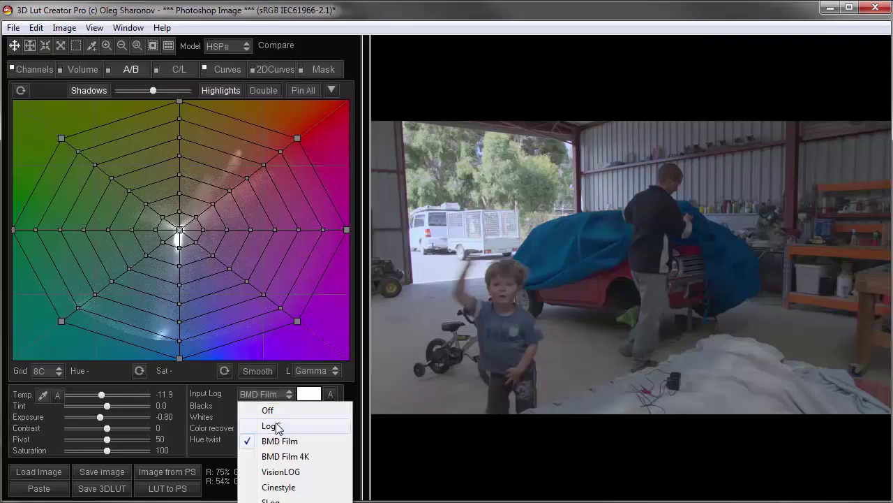
pyautogui.click(227, 70)
pyautogui.moveTo(347, 272); pyautogui.dragTo(347, 294)
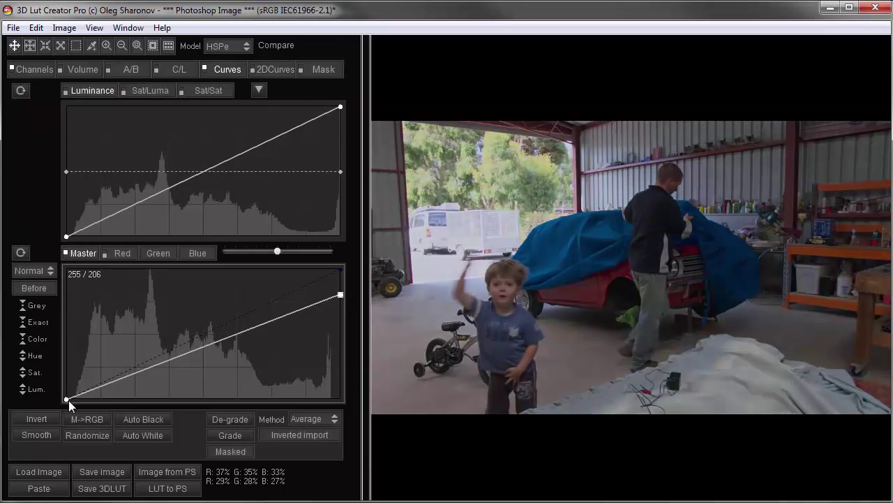
pyautogui.moveTo(68, 399); pyautogui.dragTo(68, 392)
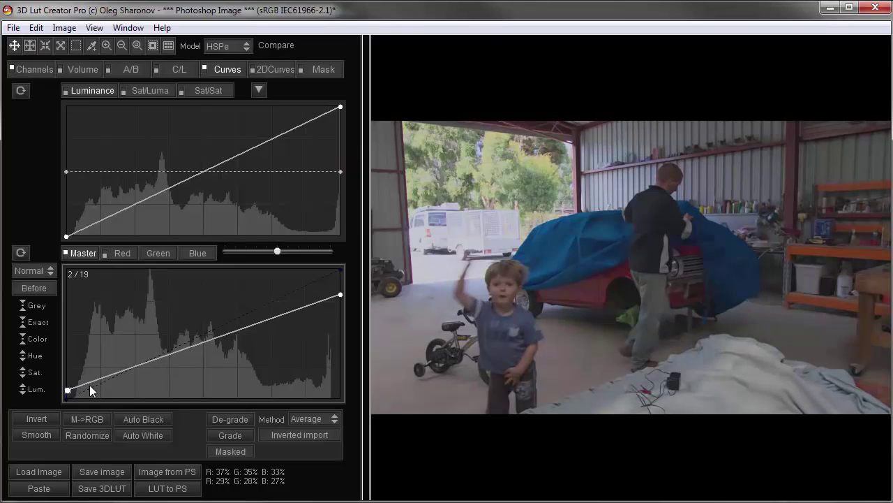